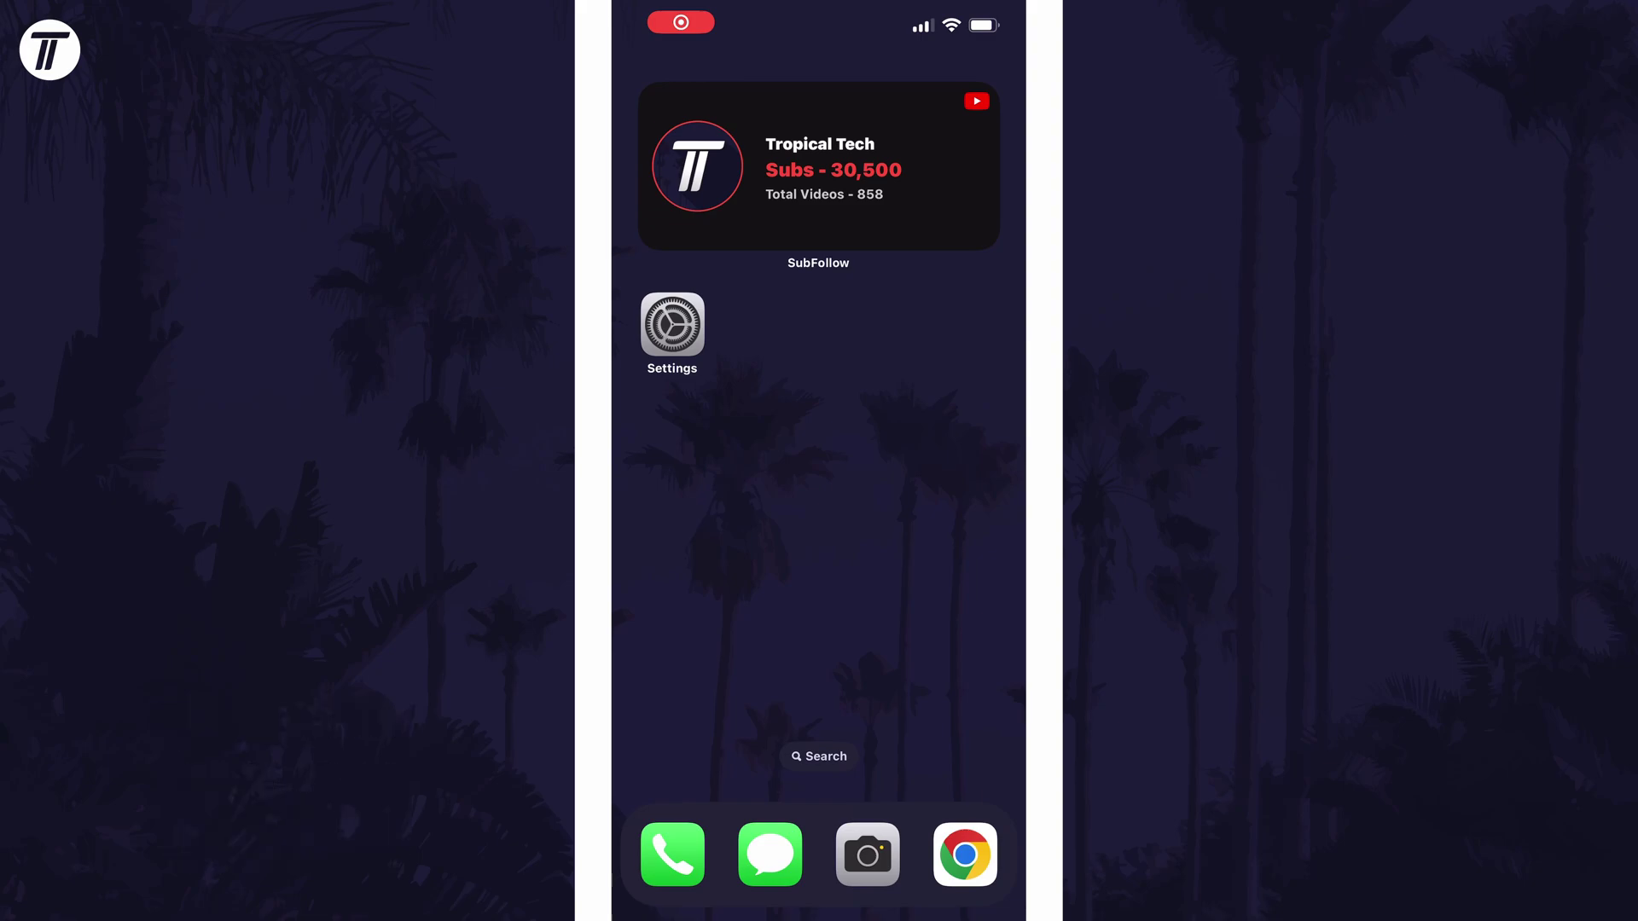
Launch the Camera and switch the flash on with the top-left flash icon
left_click(868, 855)
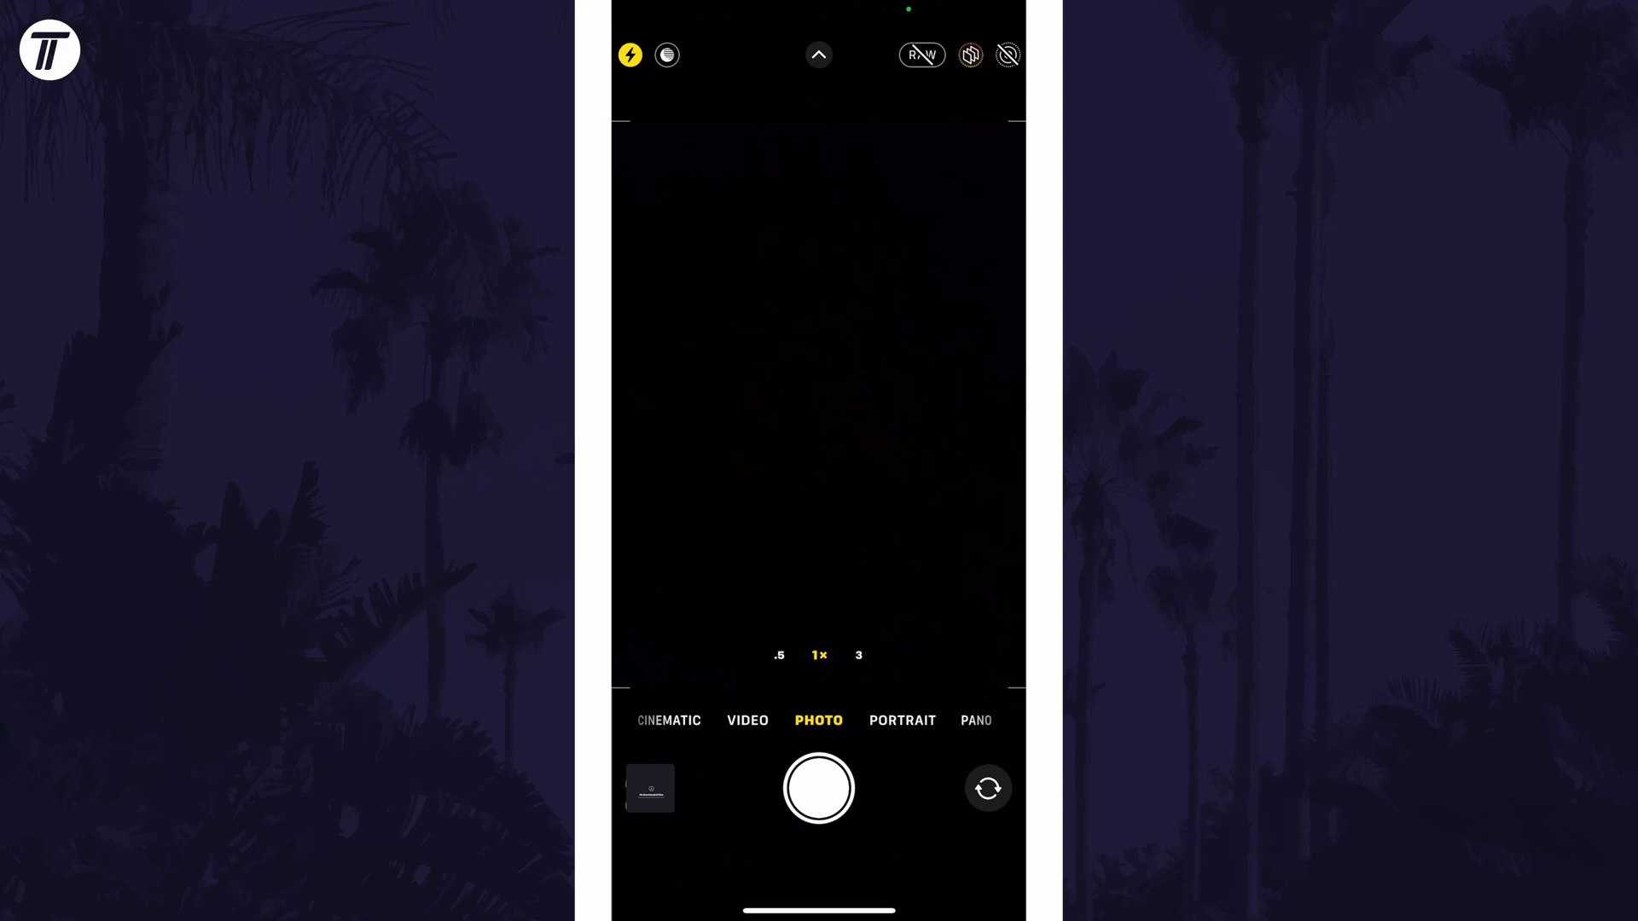
left_click(631, 54)
Reveal the extended controls row and set the flash to Off from its flash menu
left_click(820, 53)
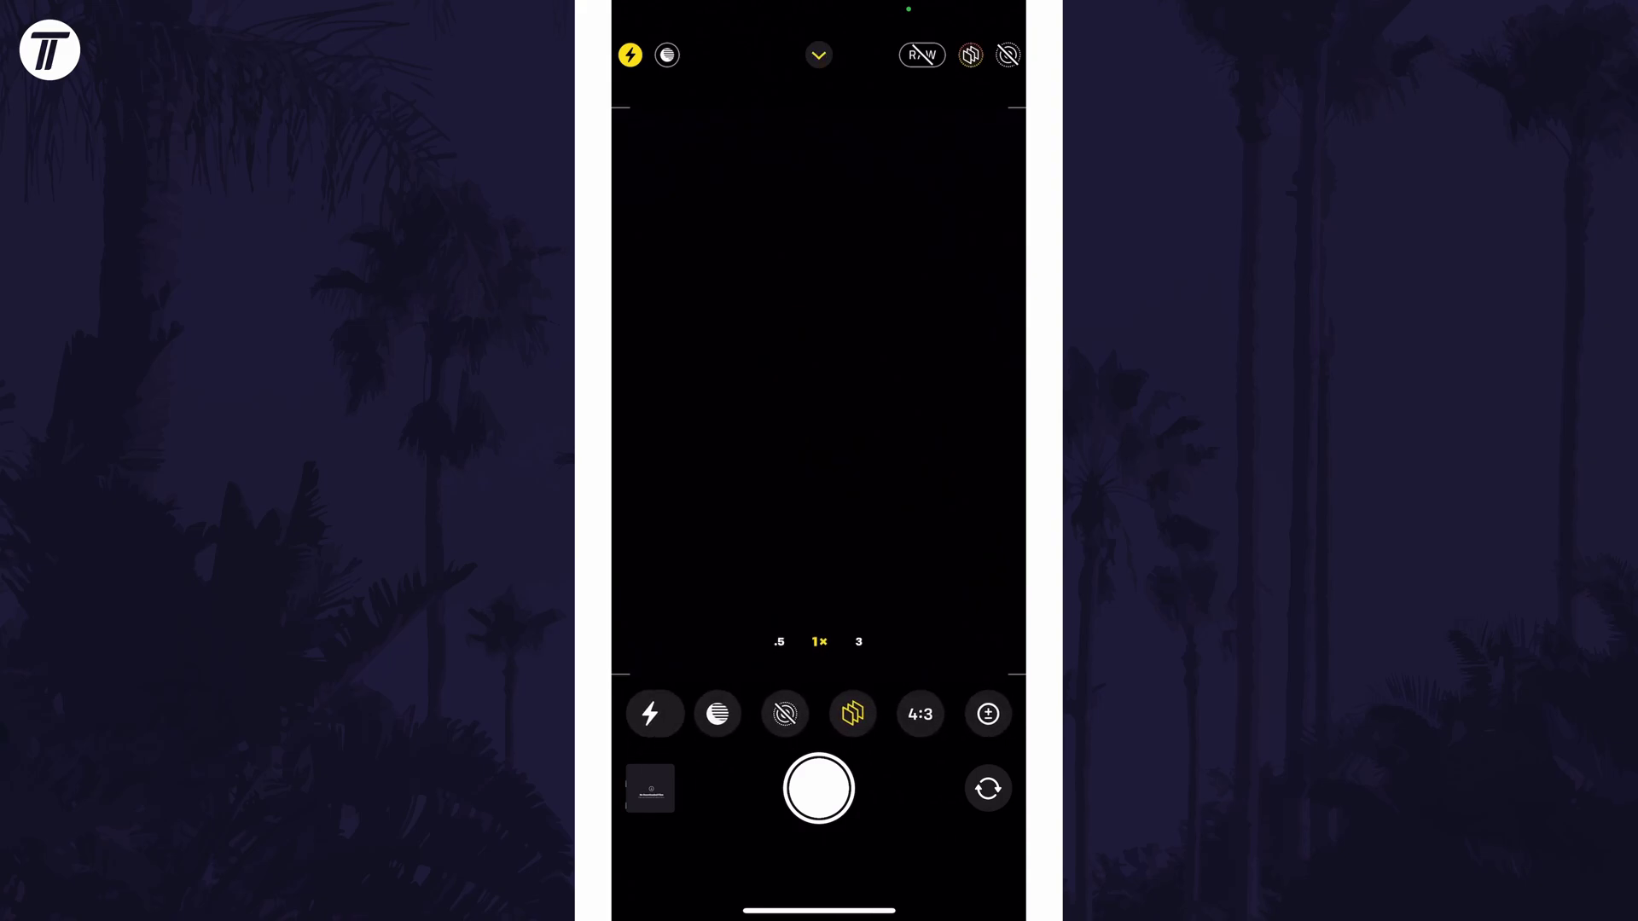
left_click(650, 713)
left_click(650, 713)
left_click(650, 712)
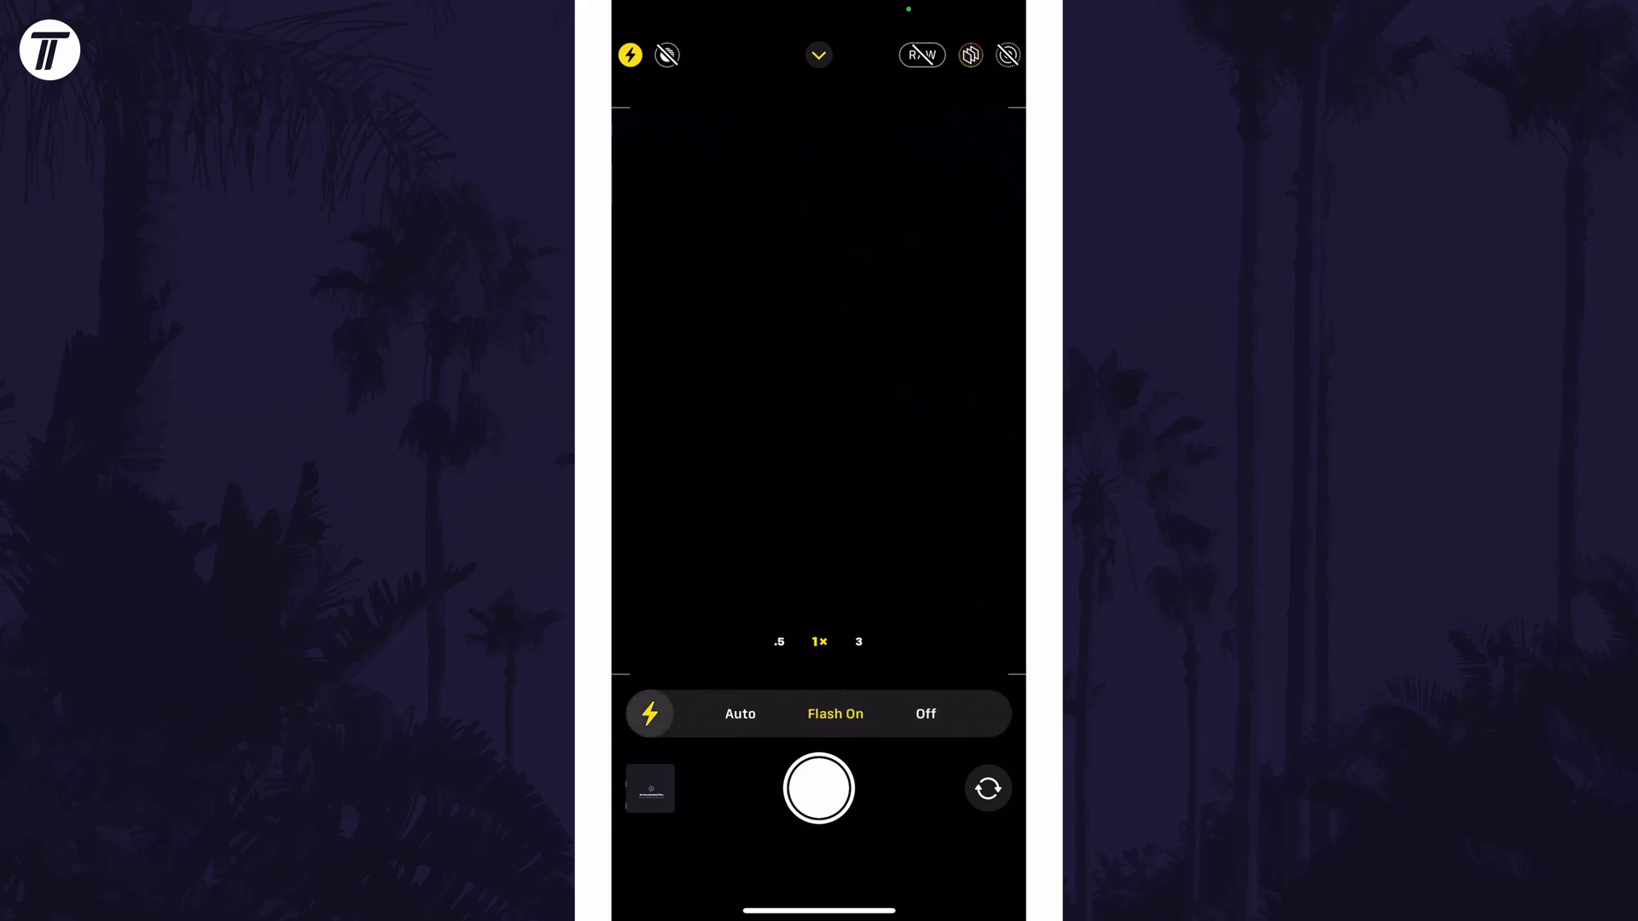
left_click(926, 712)
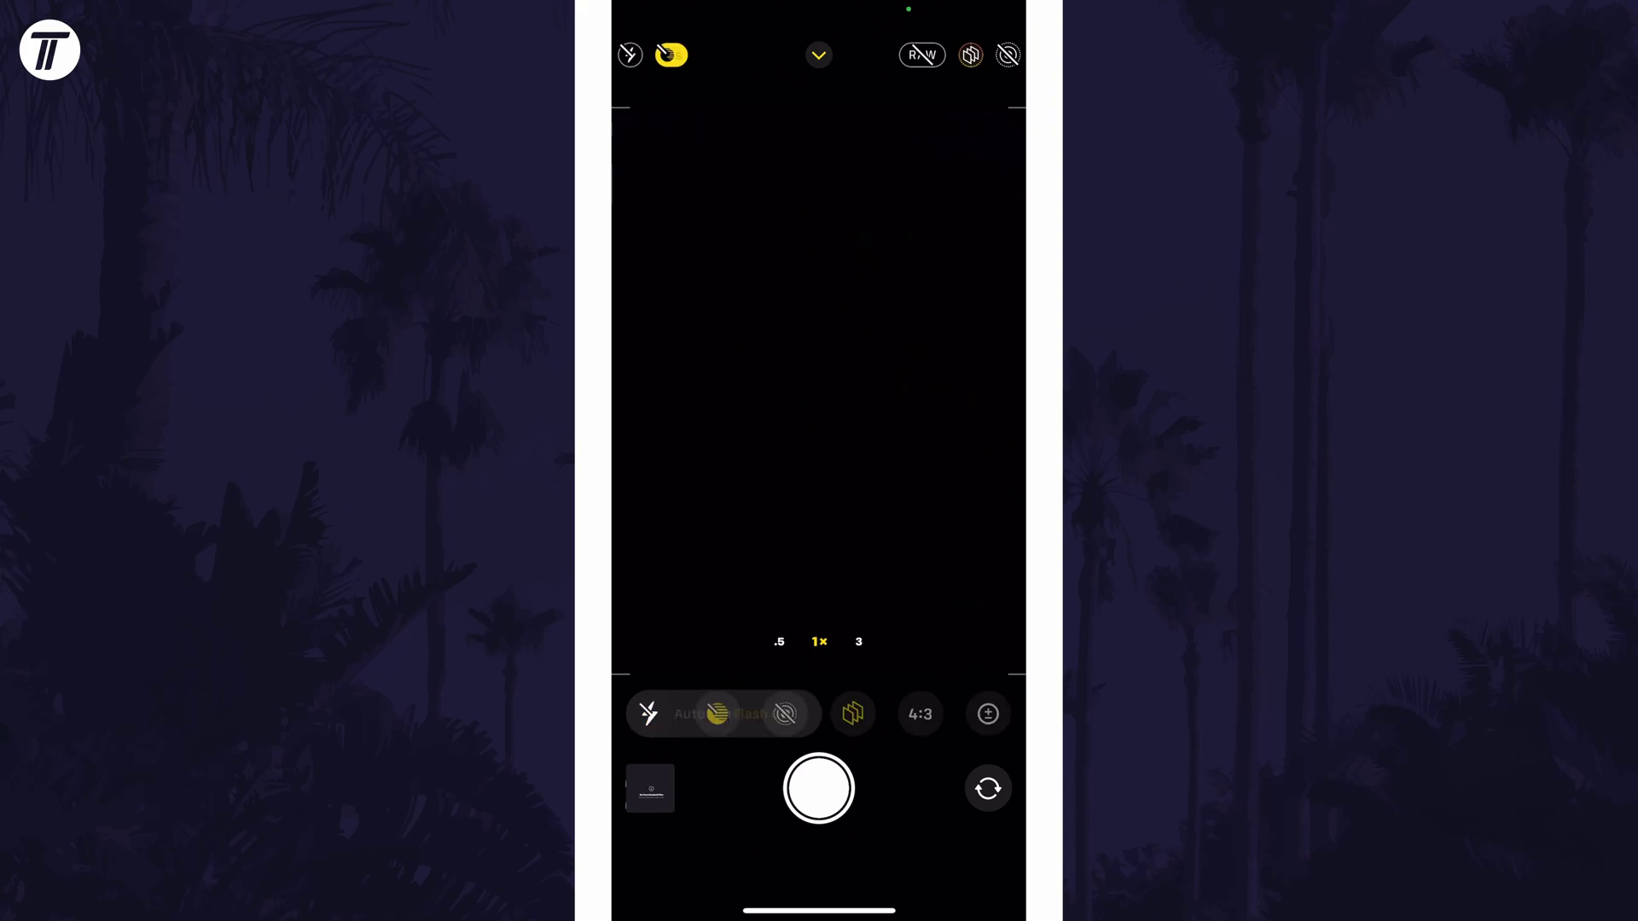
Switch the flash back to On, then settle on Off
left_click(651, 713)
left_click(816, 712)
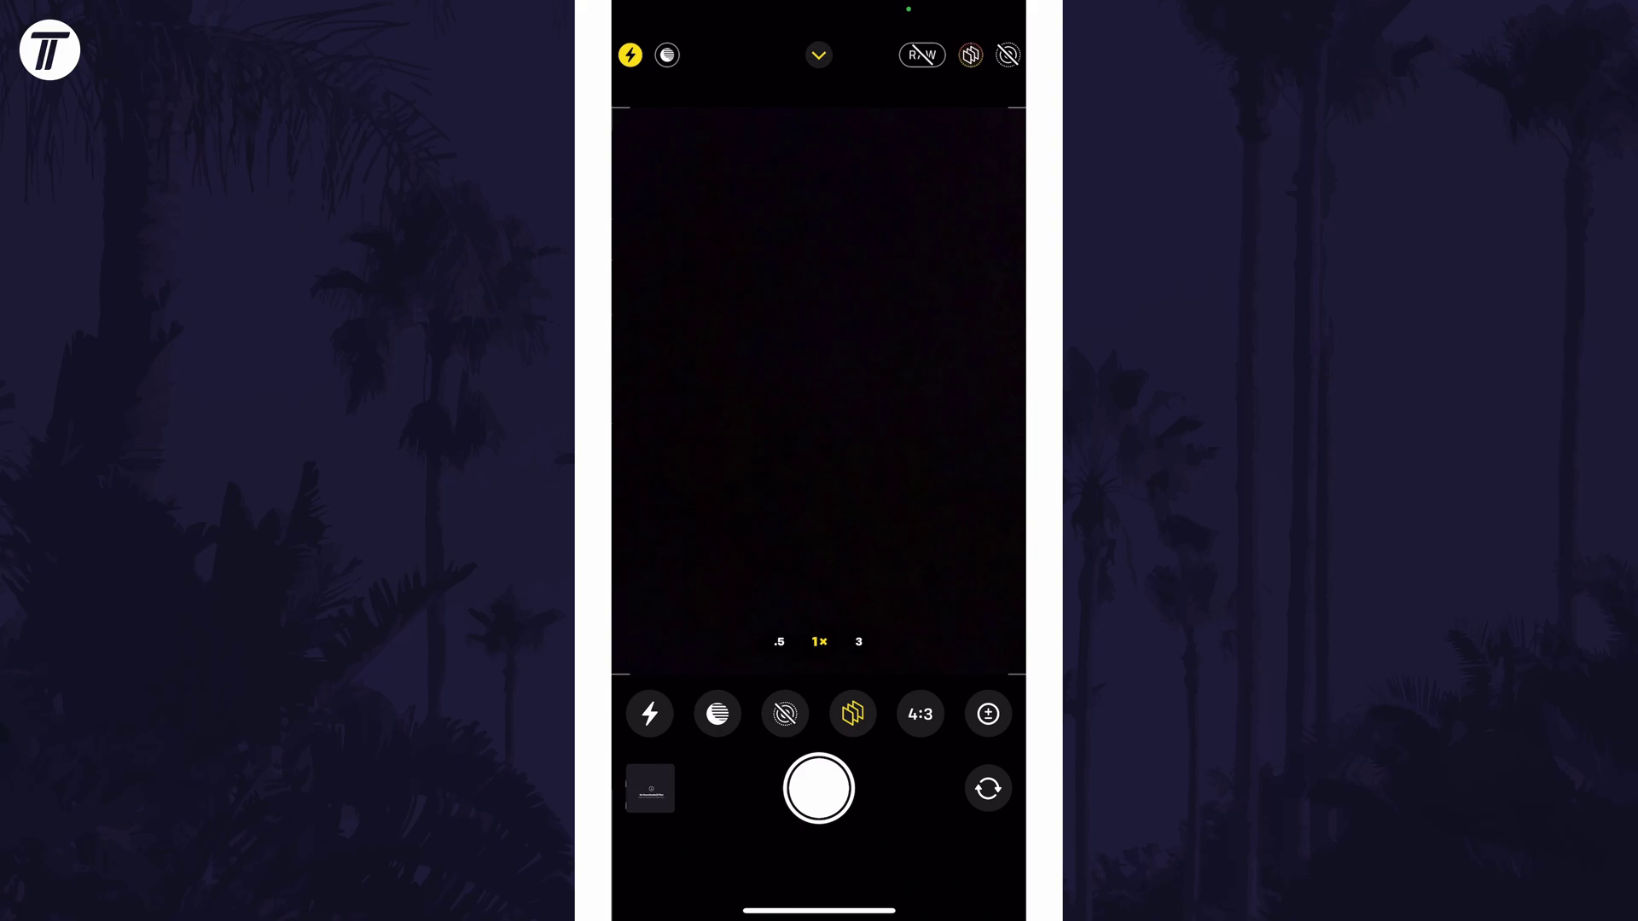
left_click(650, 713)
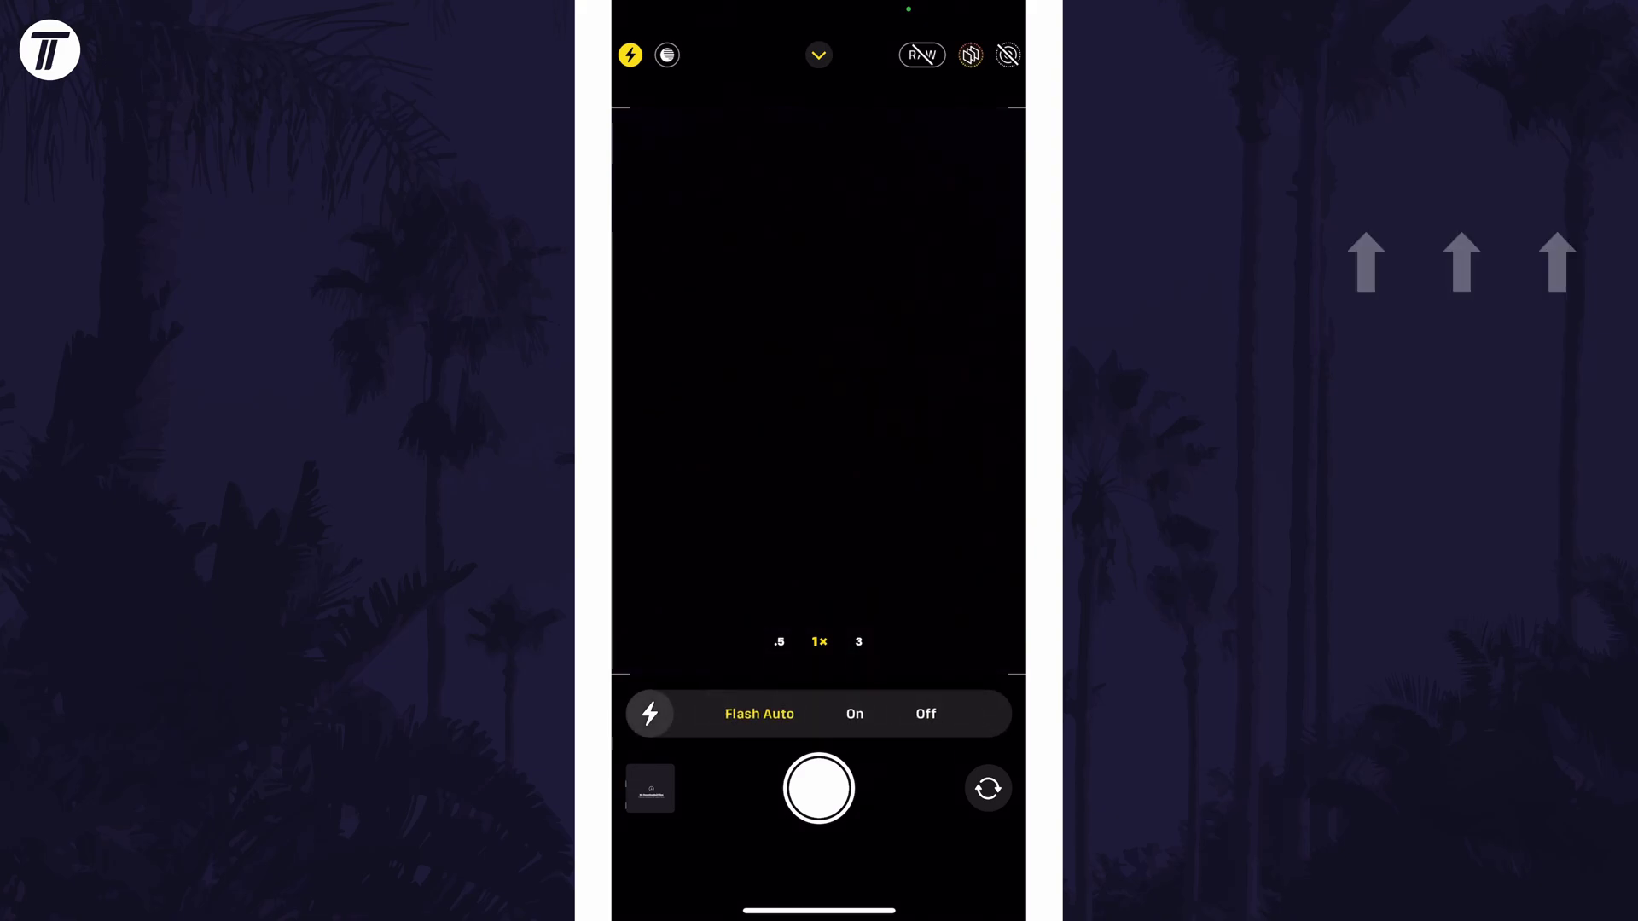
left_click(925, 713)
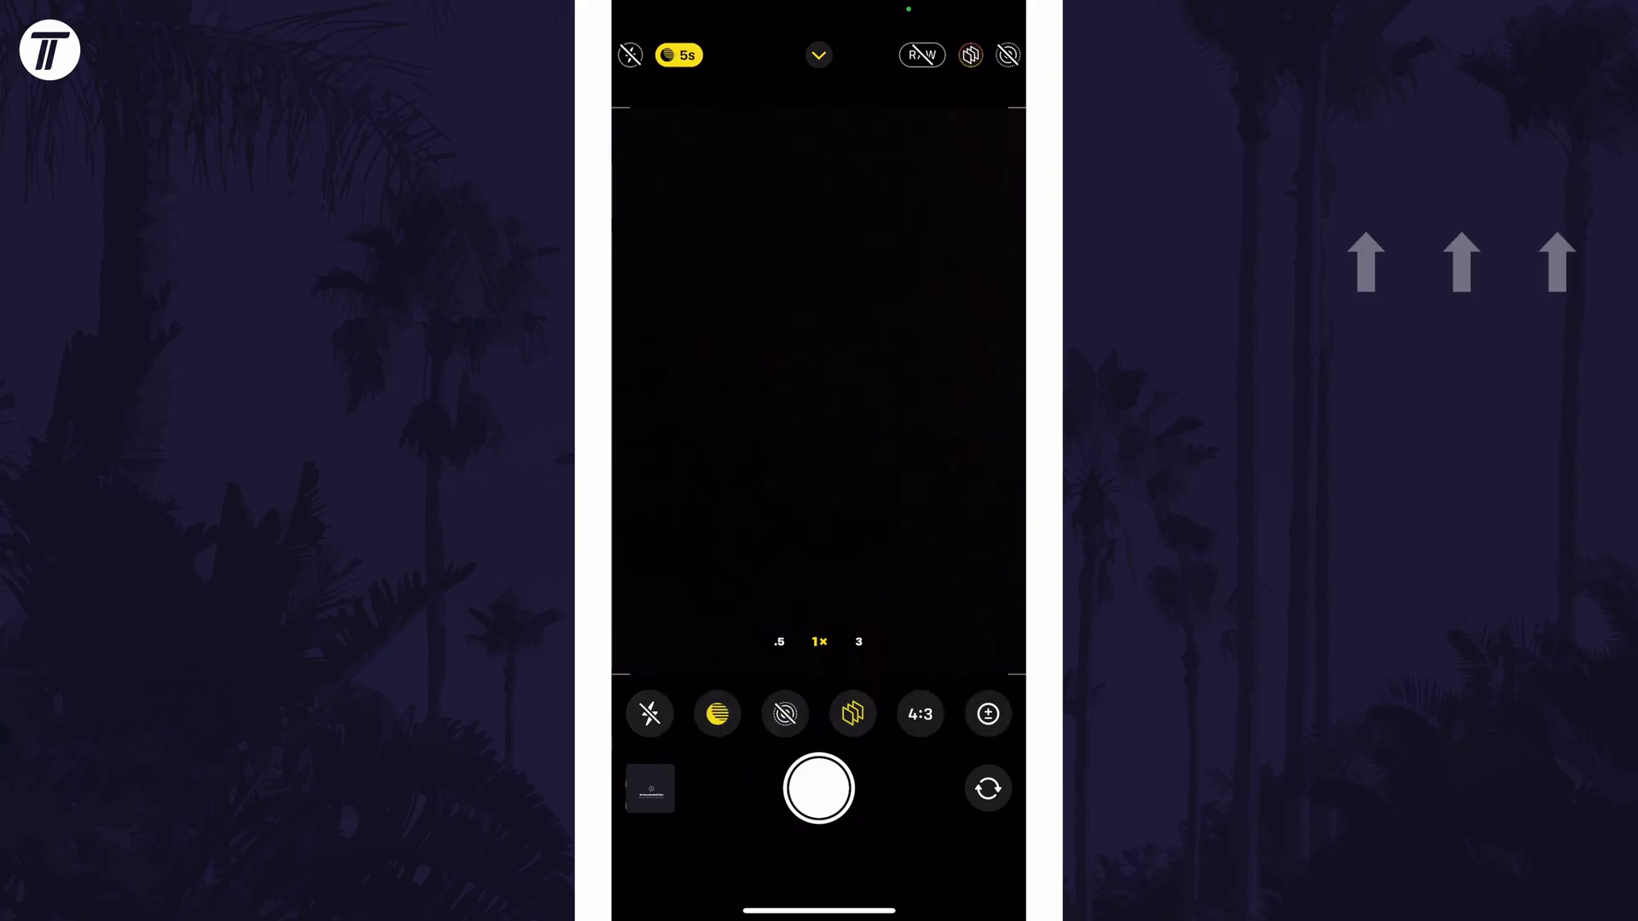